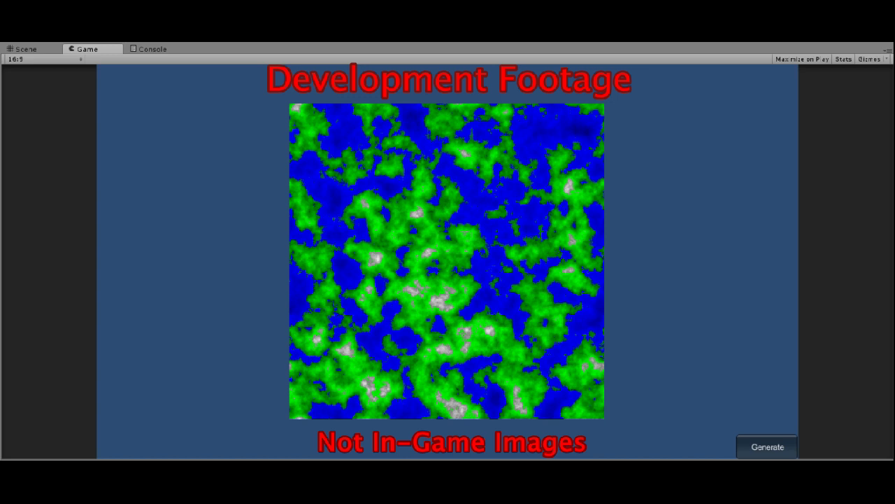
- Generate a succession of new random terrain height maps of land, water and peaks
click(767, 446)
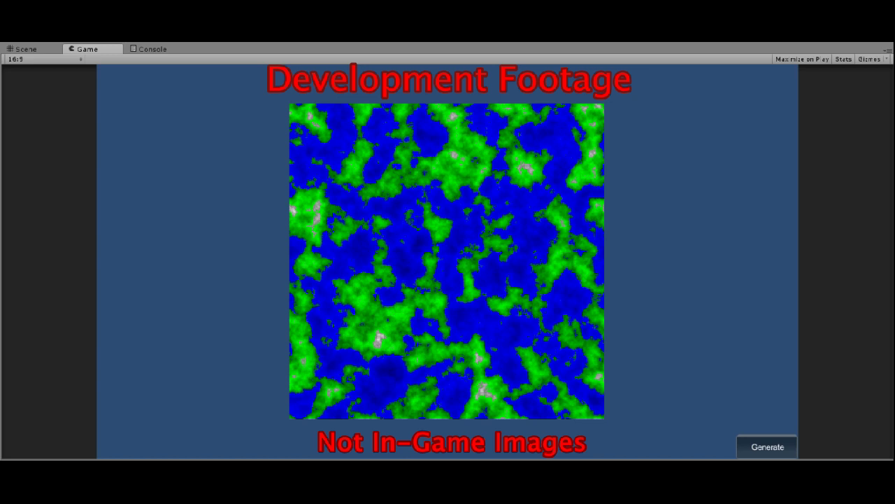
click(767, 446)
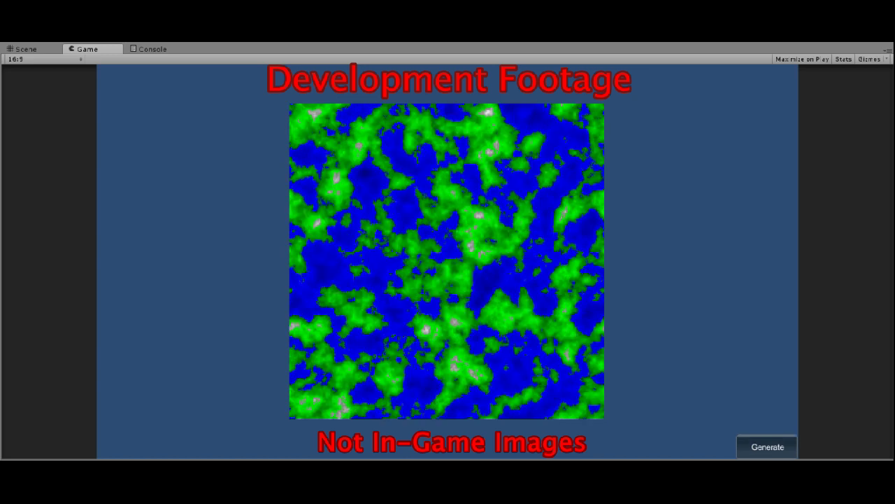
click(767, 446)
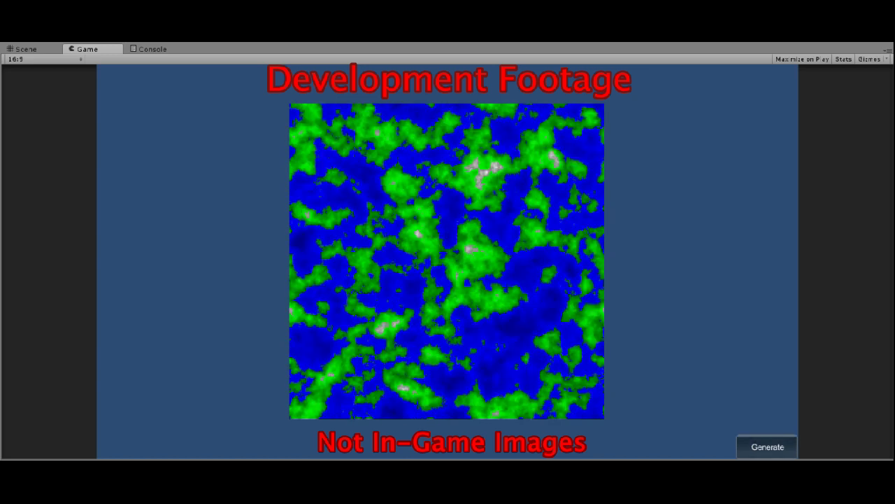
click(767, 447)
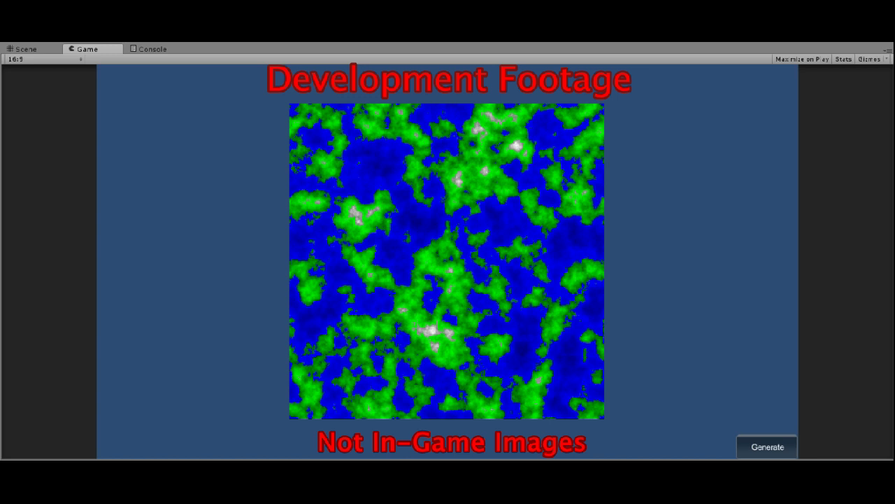
click(768, 446)
click(767, 447)
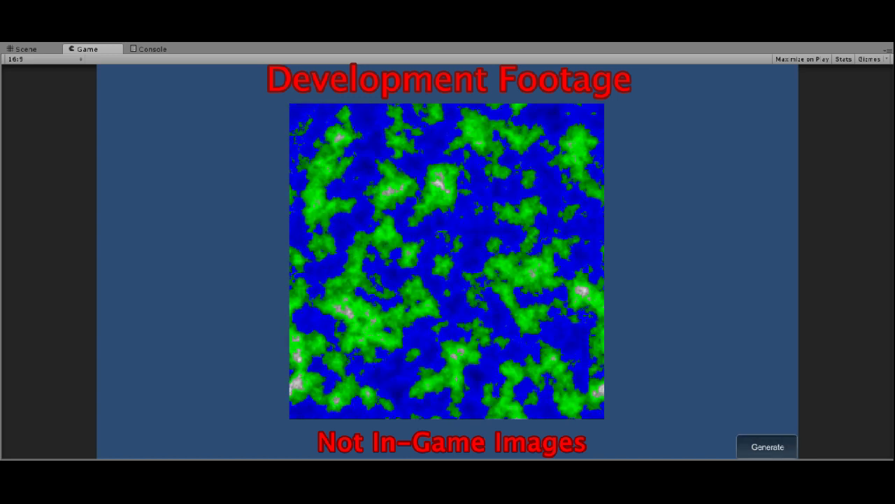
click(767, 446)
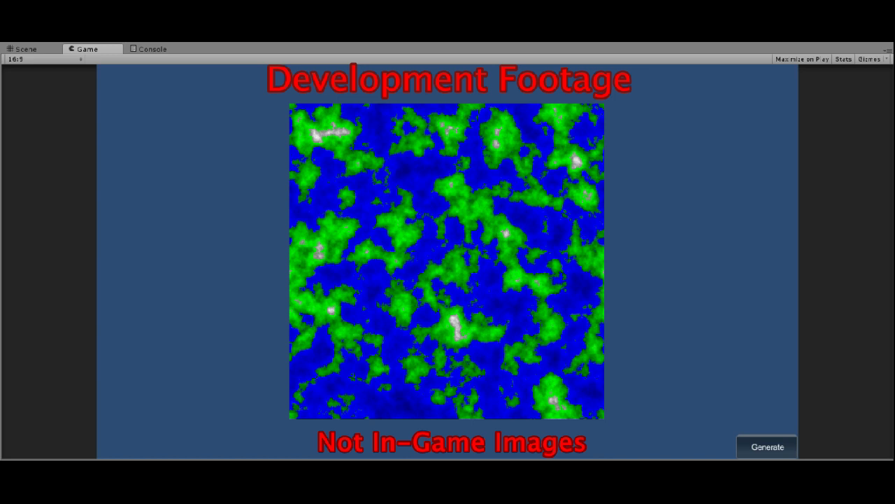
click(767, 446)
click(767, 446)
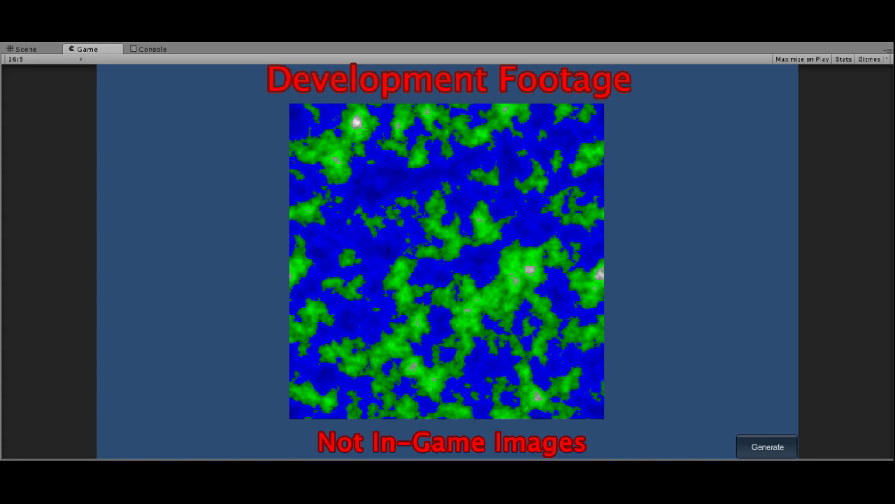
click(768, 446)
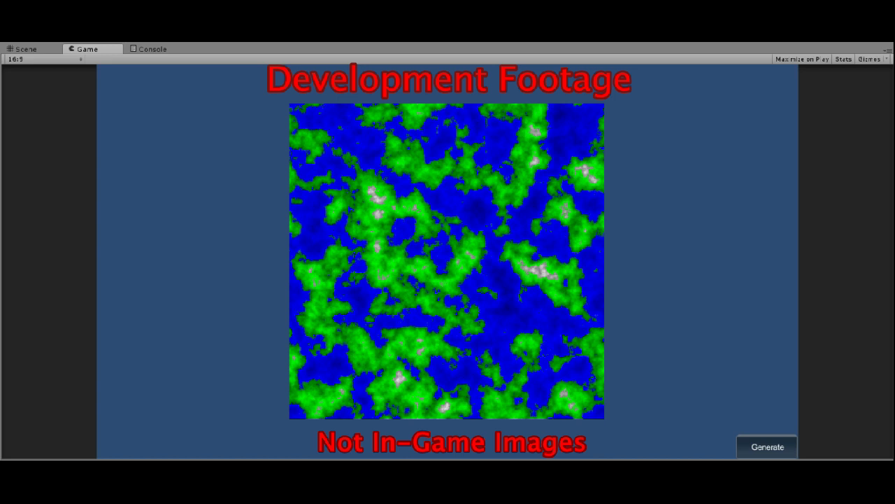
click(767, 447)
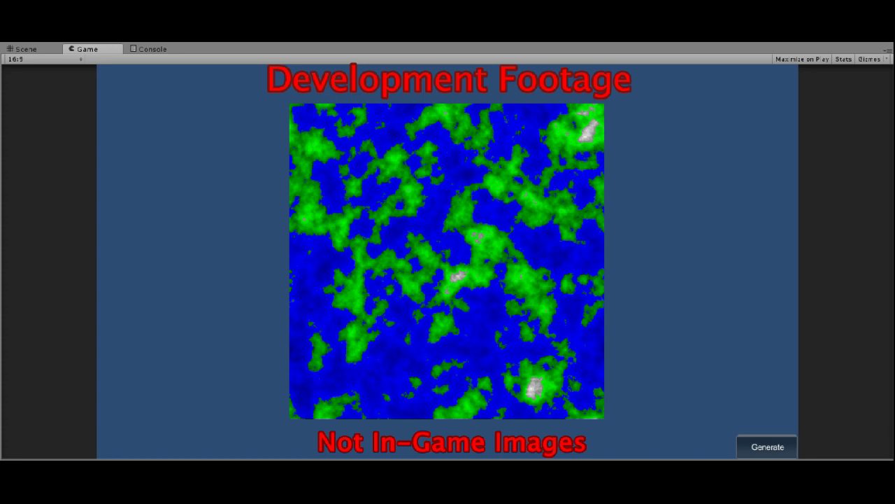
click(768, 446)
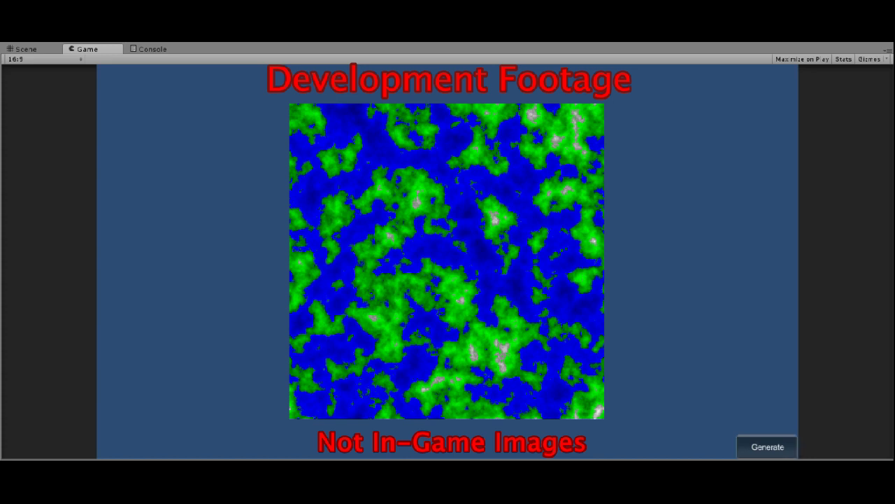
click(767, 447)
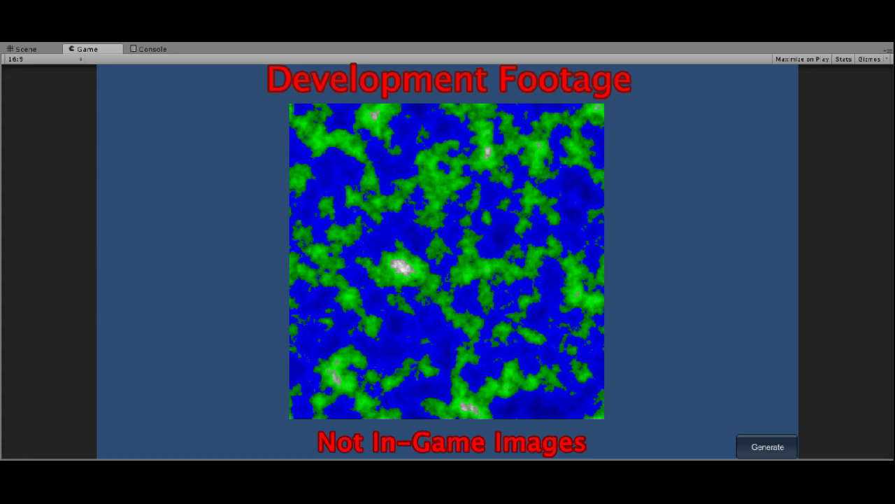
click(768, 446)
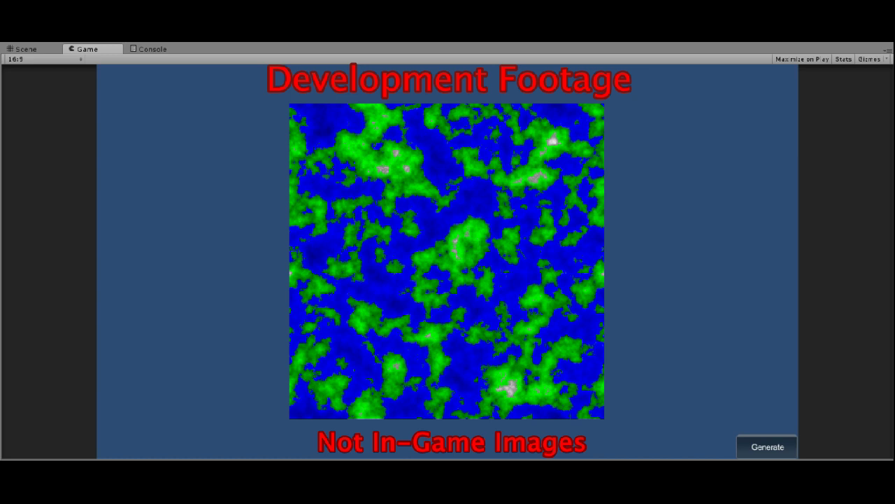
click(767, 446)
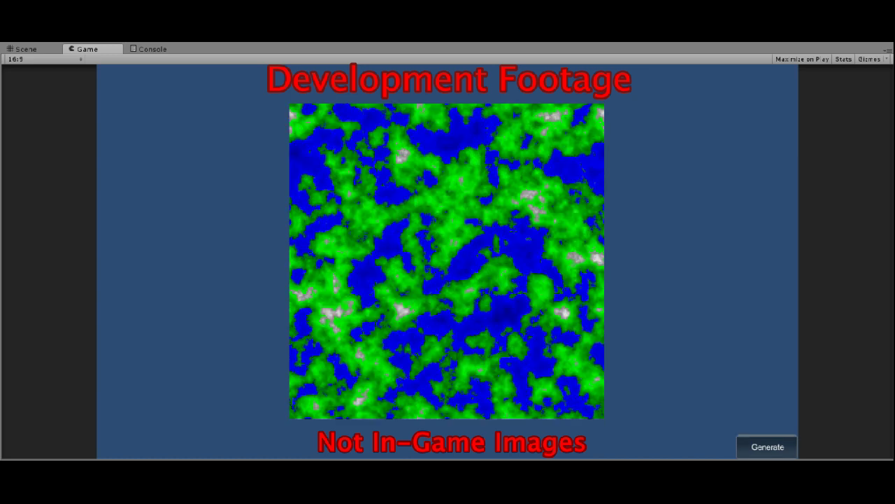
click(767, 447)
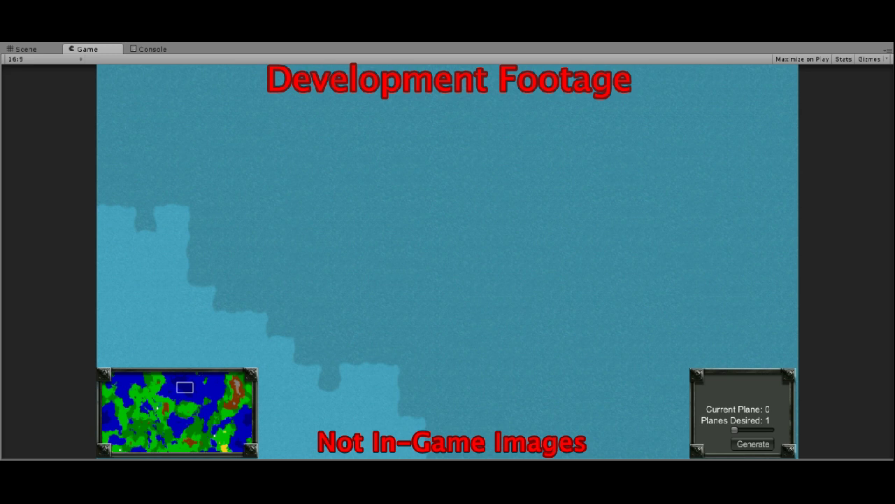
- Inspect the small northern island, the forested island south of it and the eastern grassland coast through the minimap
click(203, 380)
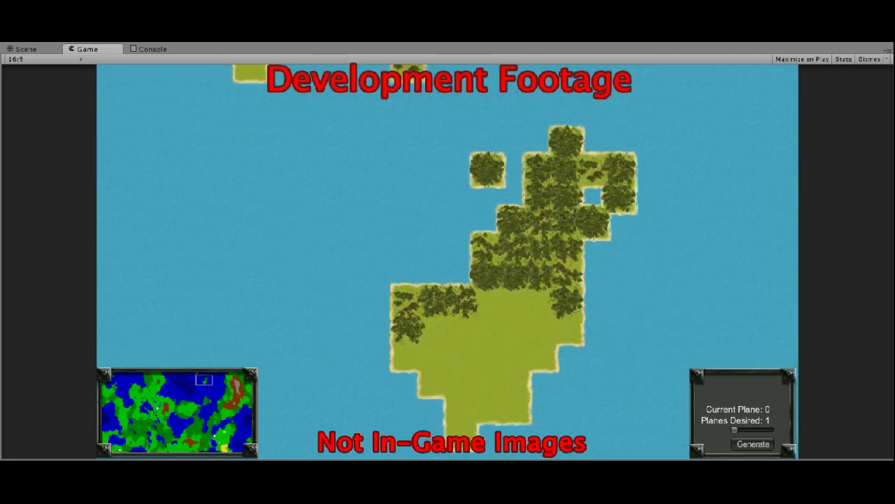
click(206, 399)
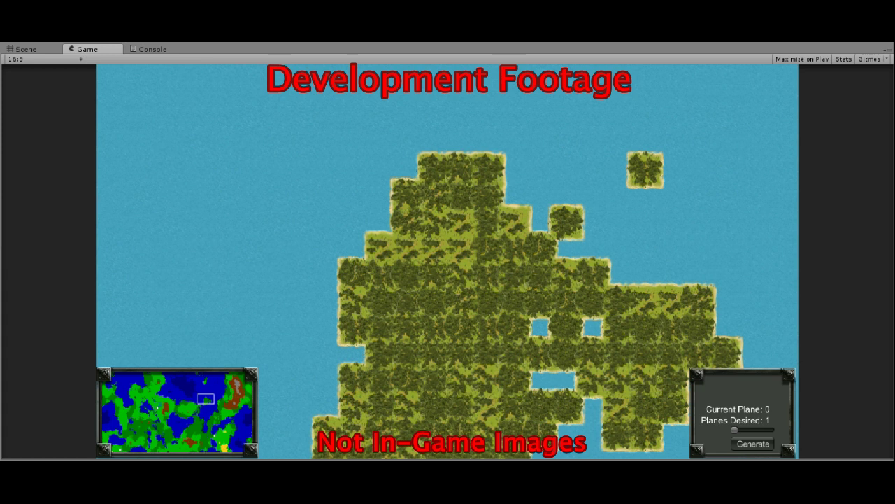
click(227, 415)
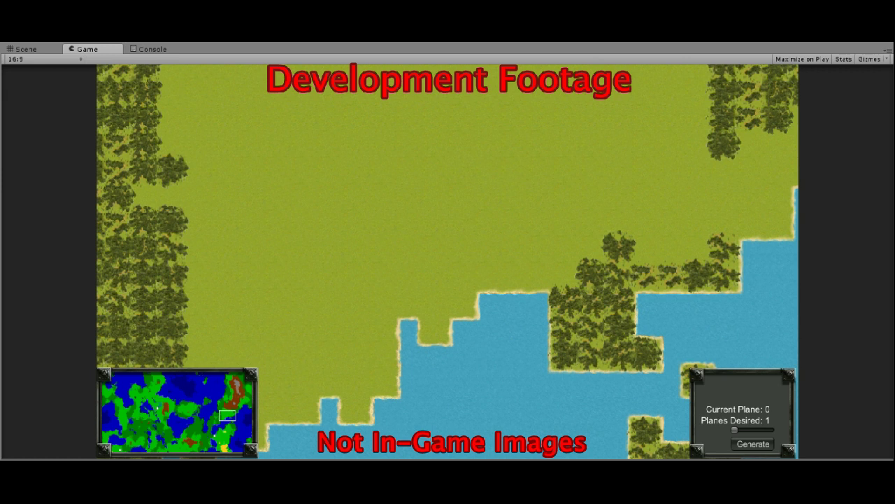
- Generate a new one-plane world and survey its western grassland, southwestern coast, forests, central lake and the islands in it
click(753, 443)
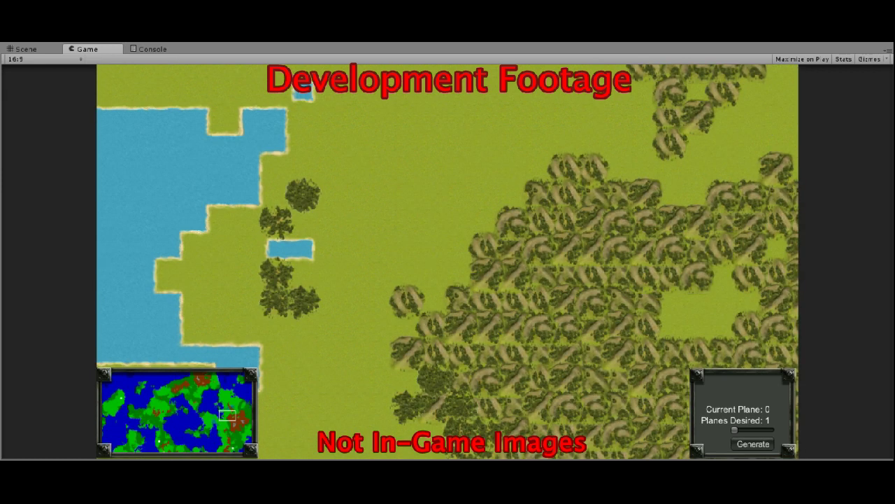
click(191, 405)
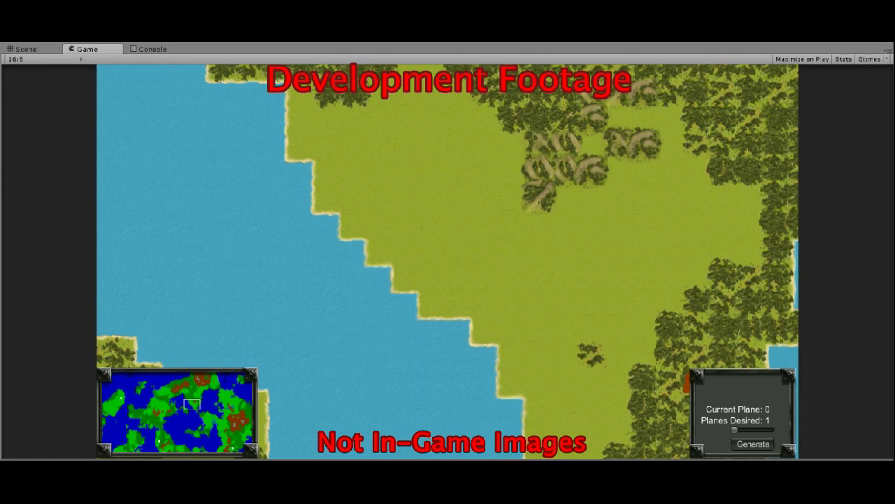
click(112, 407)
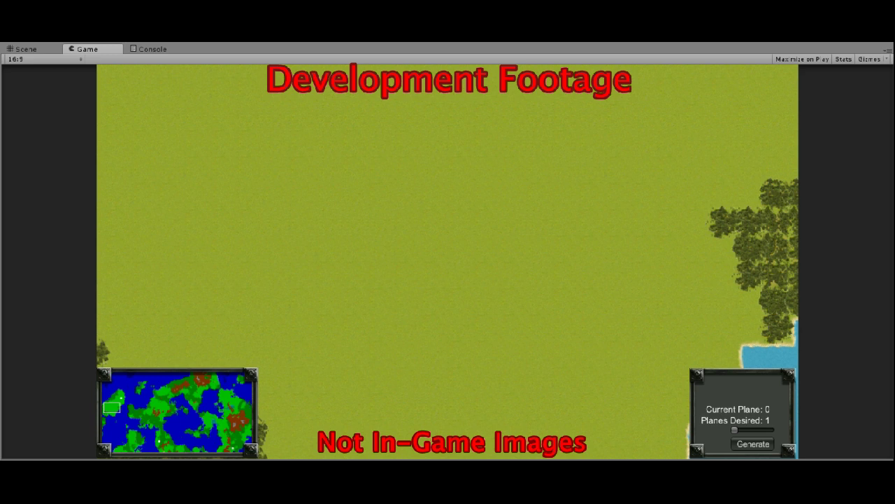
click(133, 432)
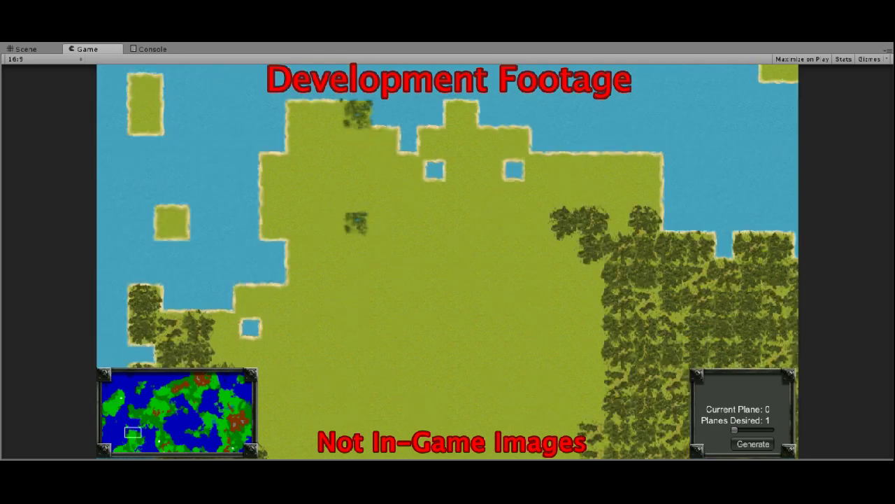
click(159, 429)
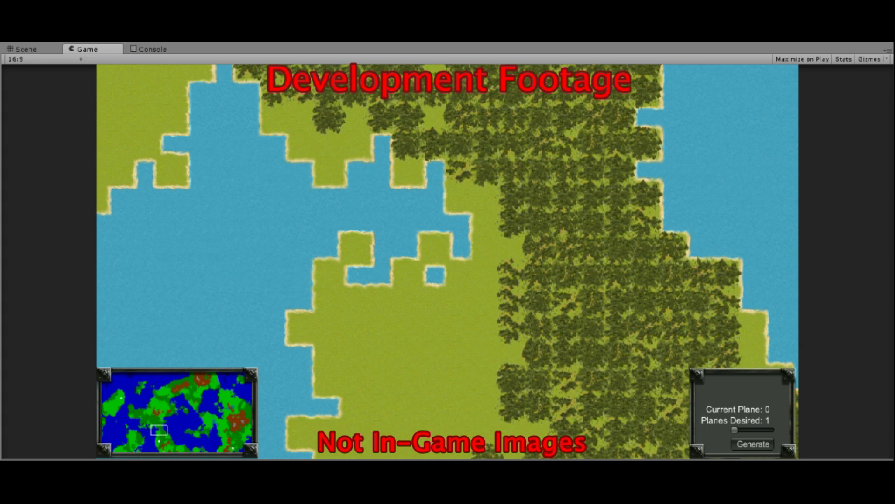
click(180, 422)
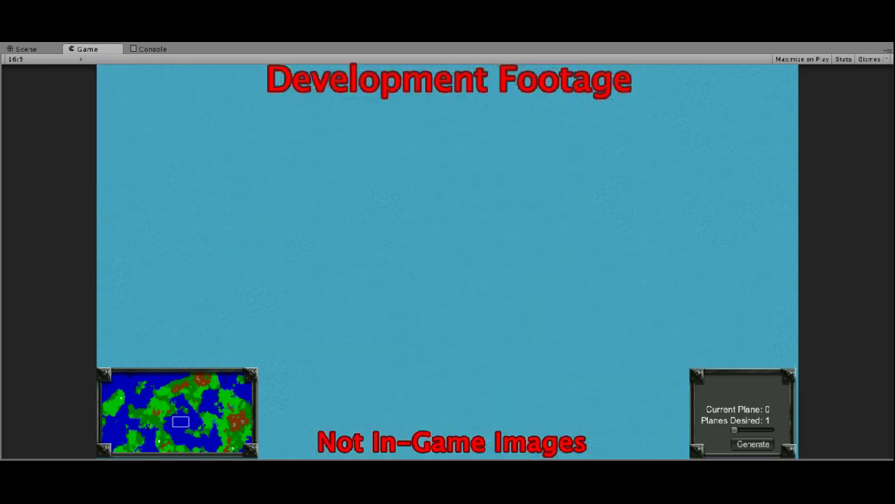
click(184, 410)
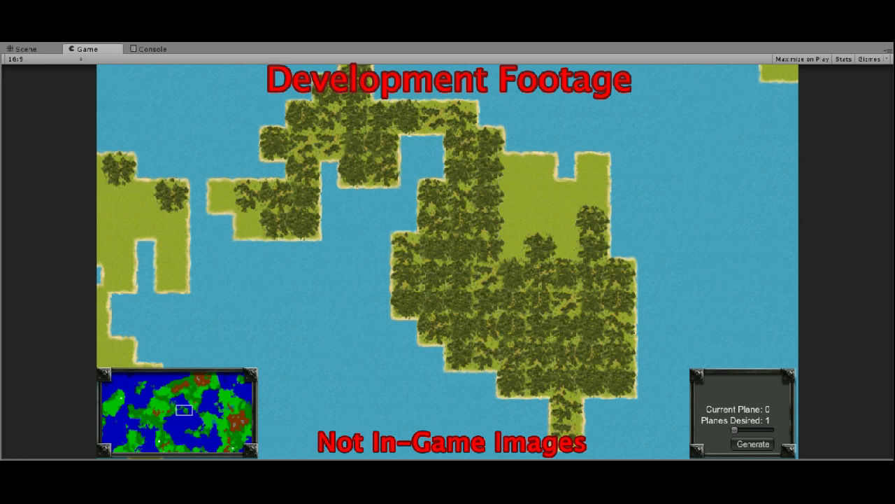
key(Right)
key(Down)
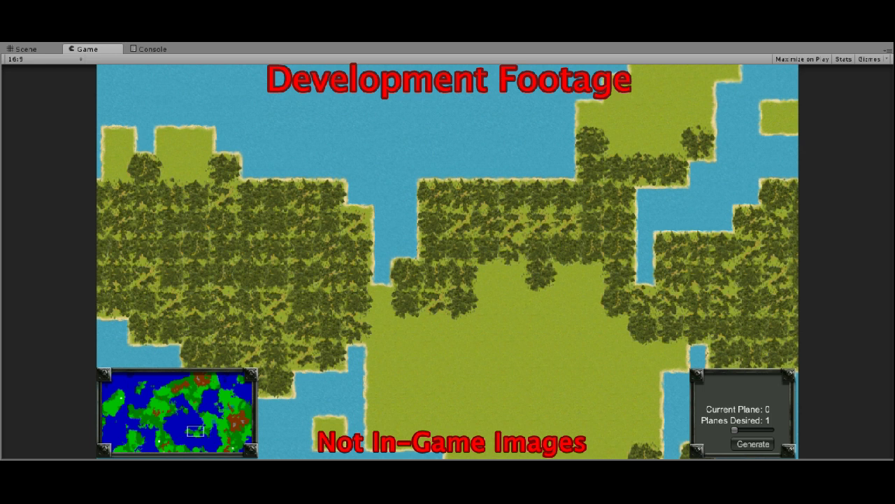
- Generate another one-plane world and view the island right of the map's centre
click(752, 443)
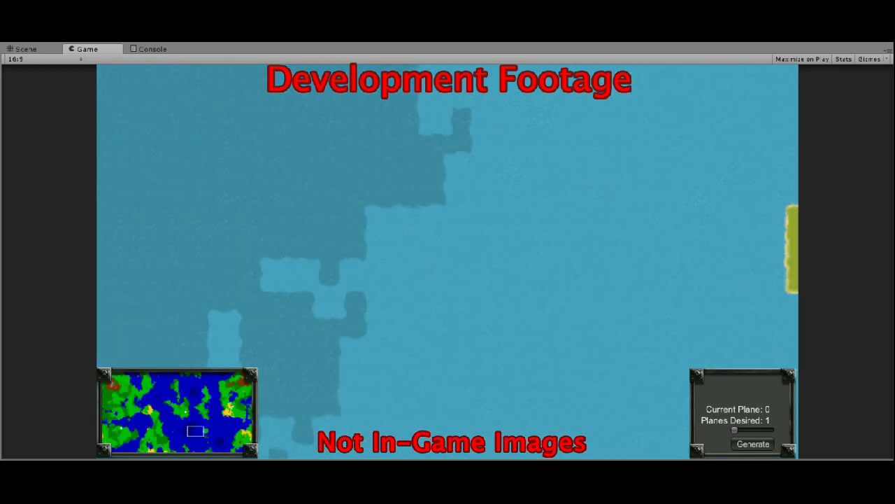
click(203, 409)
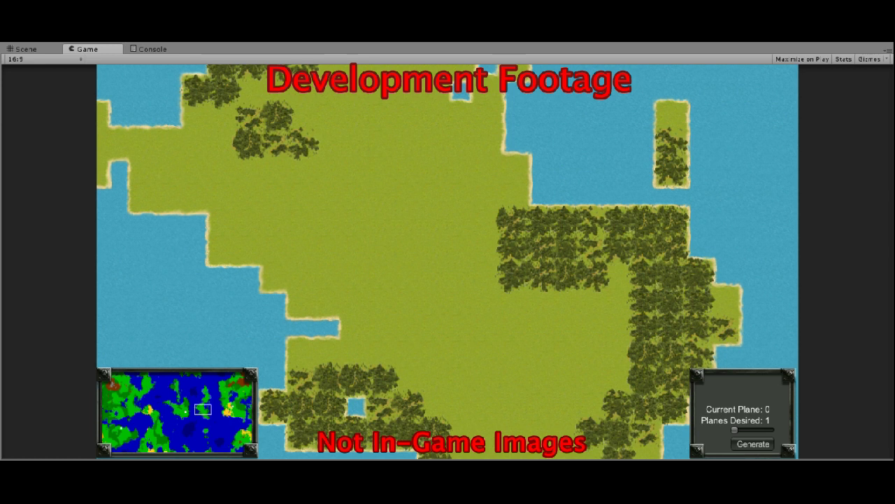
- Set the desired number of planes to 10 and generate the new world
drag(734, 429, 770, 430)
click(753, 444)
click(753, 444)
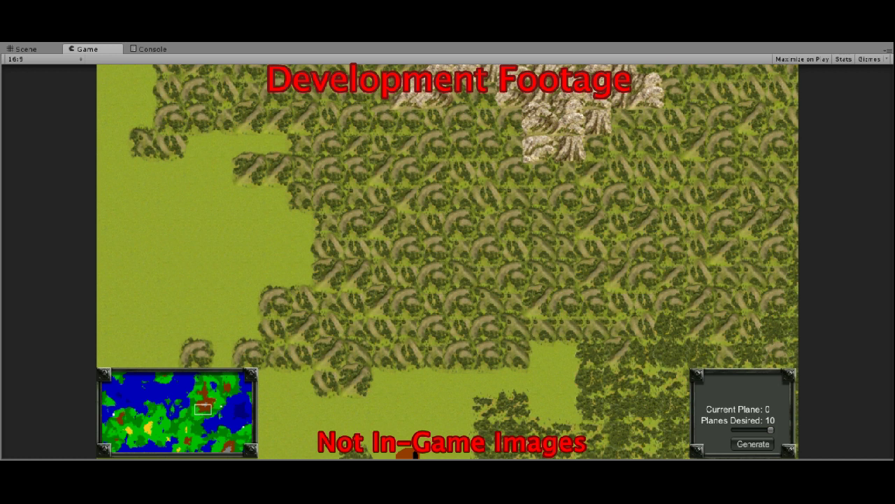
- Examine the desert and the forest north of it on plane 0, and switch to plane 9 to view its terrain
click(147, 428)
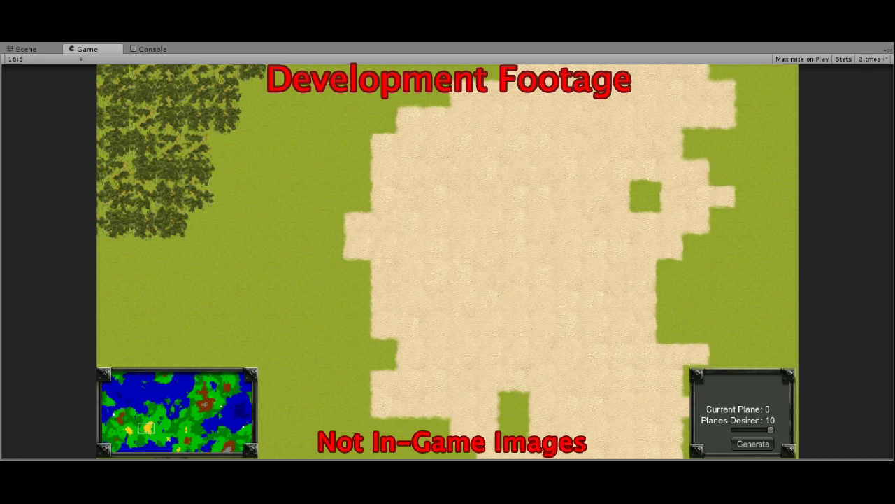
key(Up)
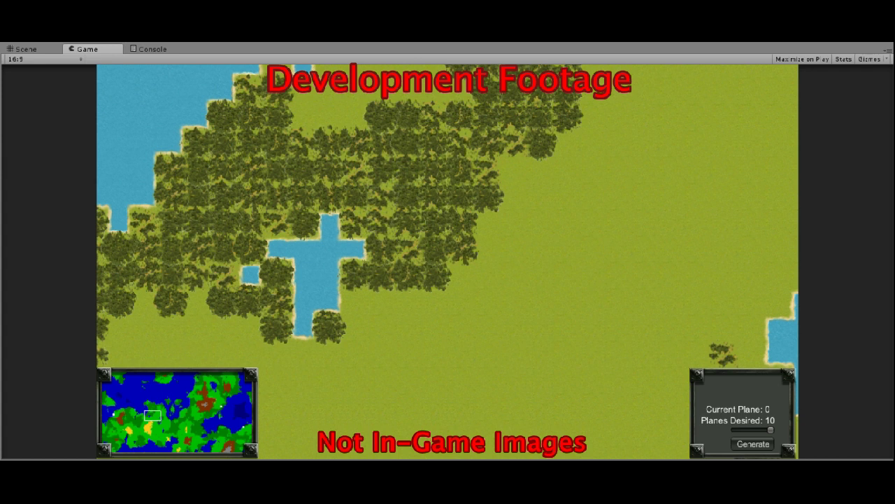
key(Page_Down)
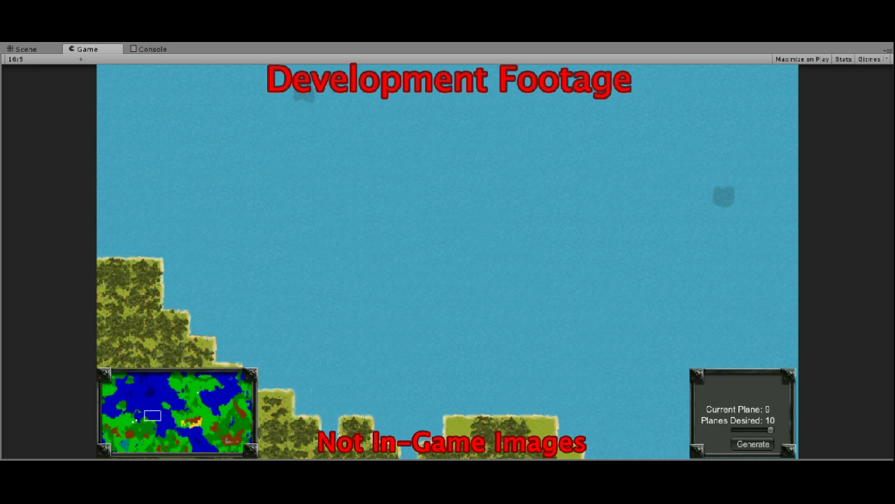
click(152, 424)
click(210, 418)
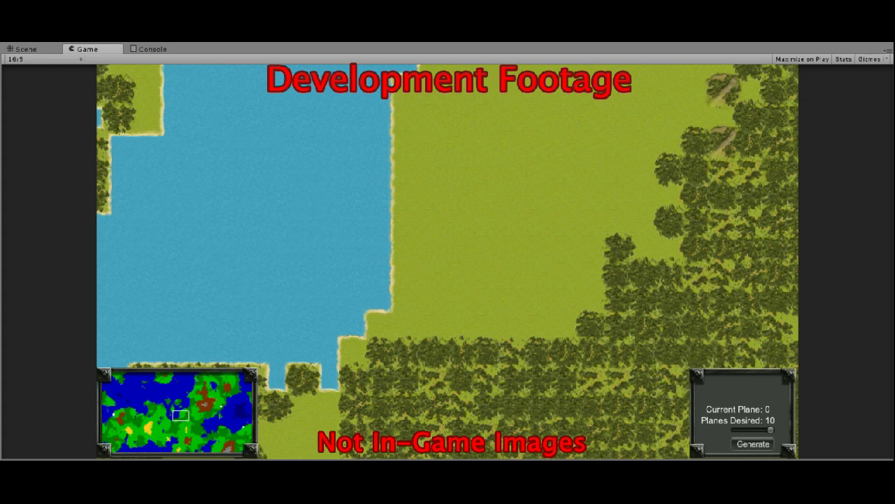
- Generate a new ten-plane world and view the northern area of plane 6
click(753, 443)
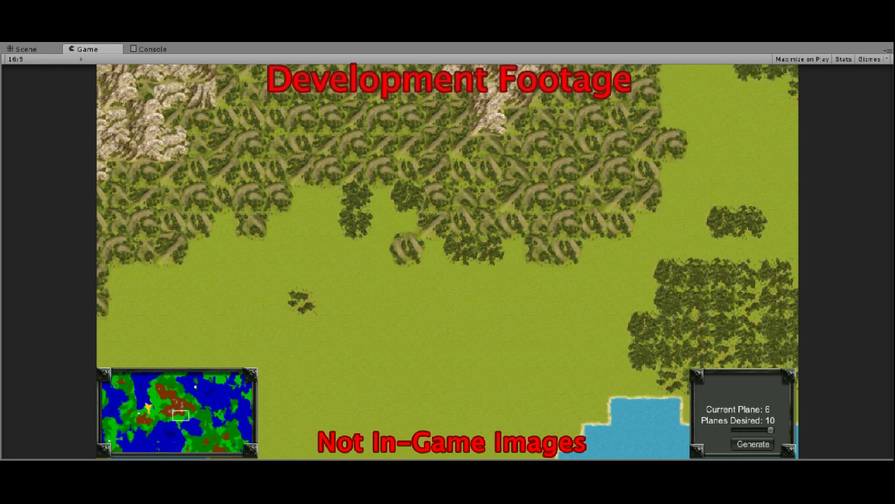
click(194, 379)
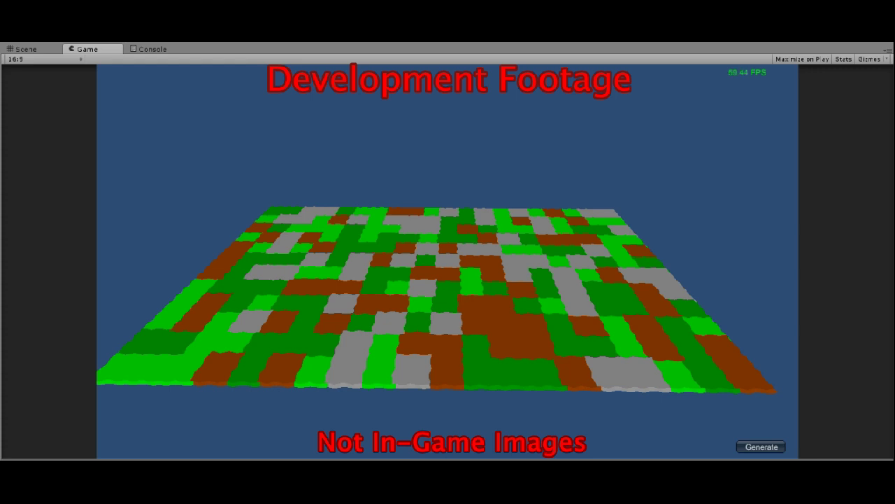
- Generate a new random layout for the 3D terrain tile board
click(761, 446)
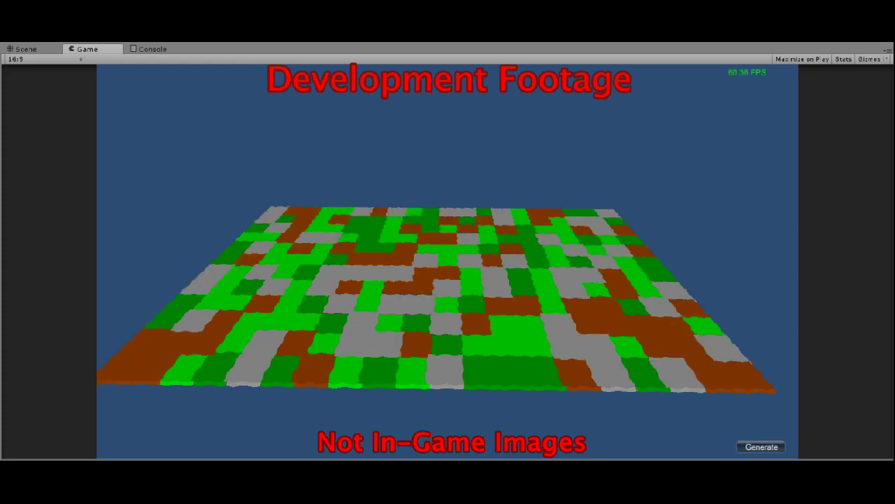
- Regenerate the 3D terrain tile board repeatedly to produce a series of different random layouts, viewed from several camera angles
click(761, 446)
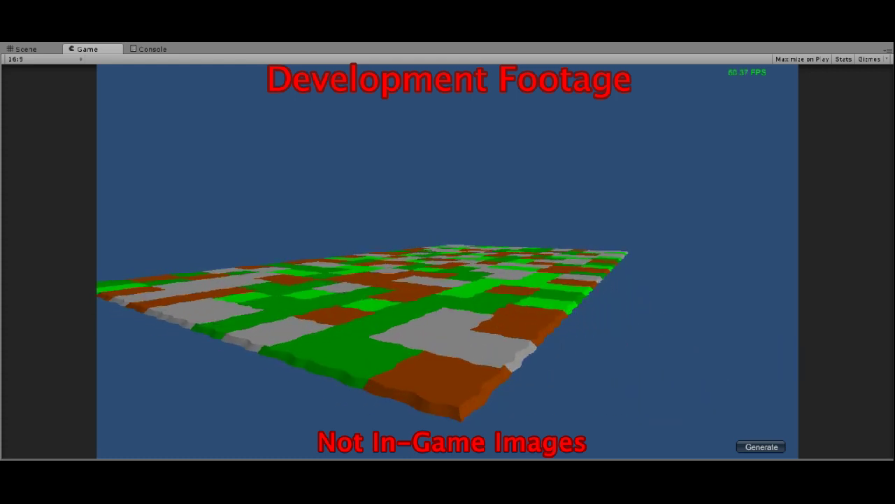
click(761, 446)
click(761, 446)
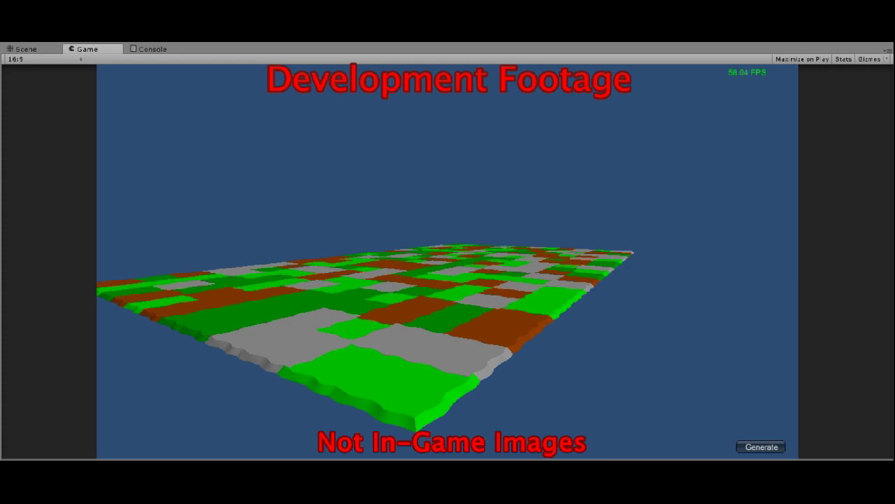
click(761, 446)
click(761, 446)
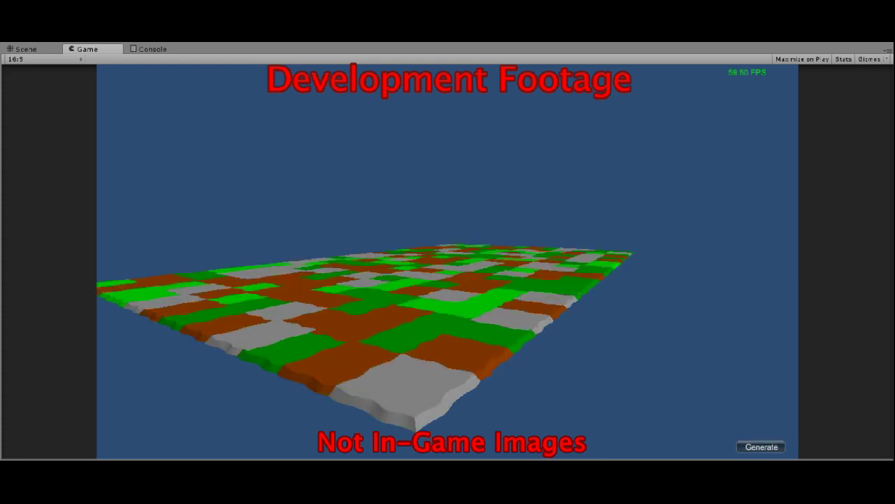
click(761, 446)
click(761, 446)
click(761, 446)
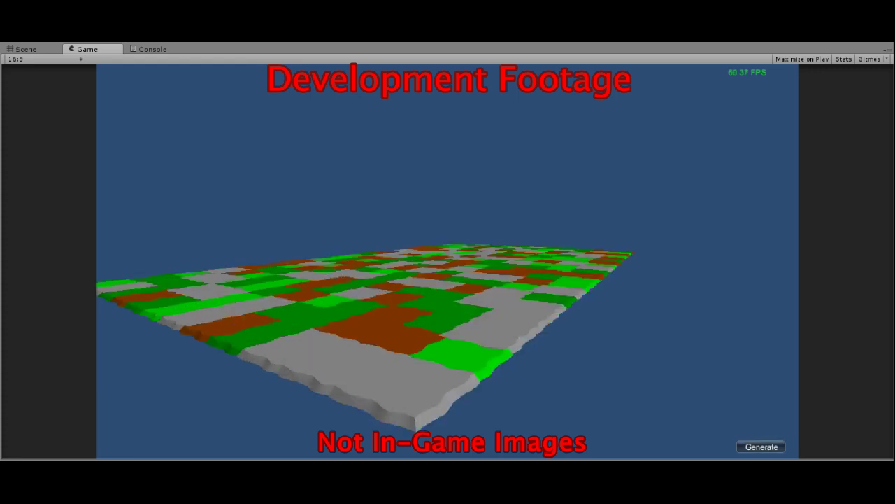
click(761, 446)
click(761, 446)
click(761, 447)
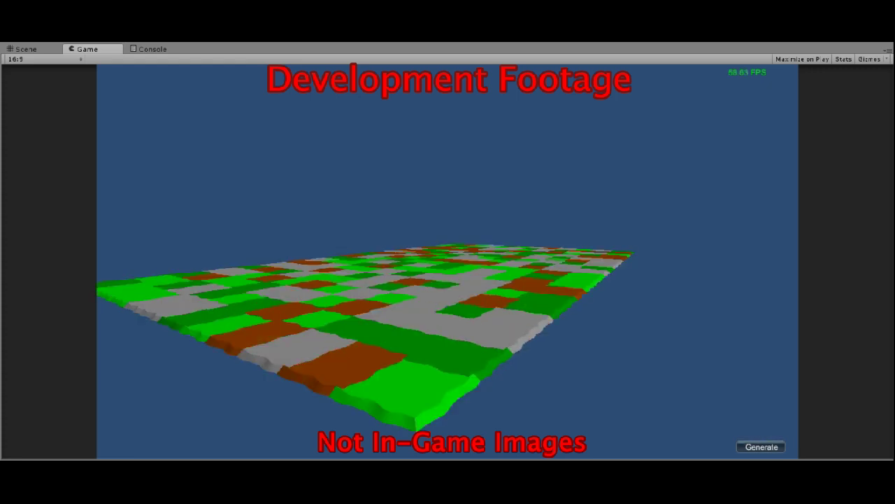
click(761, 446)
click(761, 446)
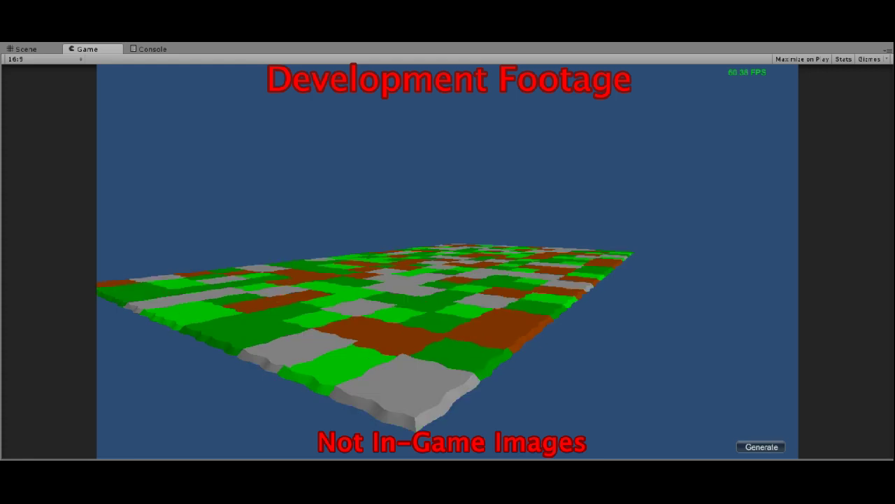
click(761, 446)
click(761, 447)
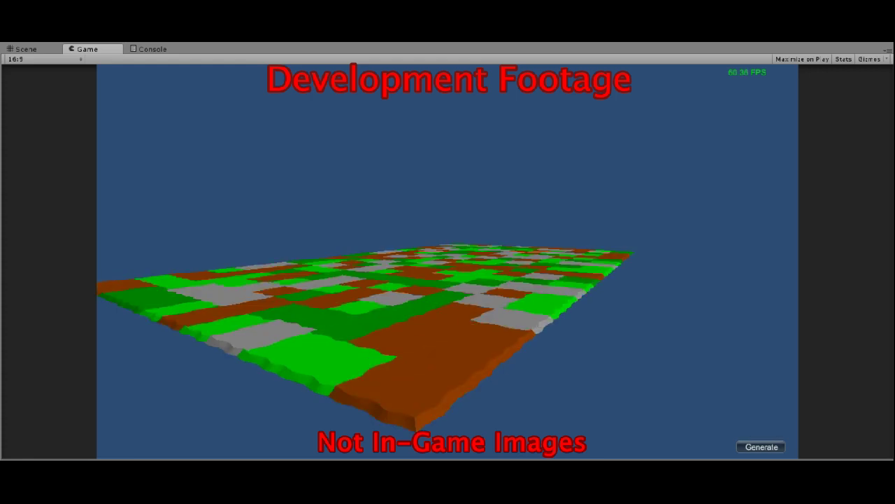
click(761, 446)
click(761, 447)
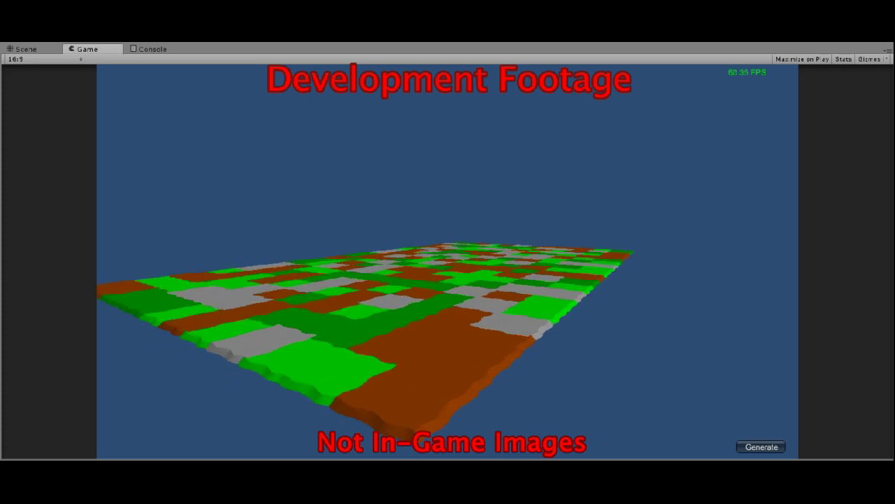
click(761, 446)
click(761, 446)
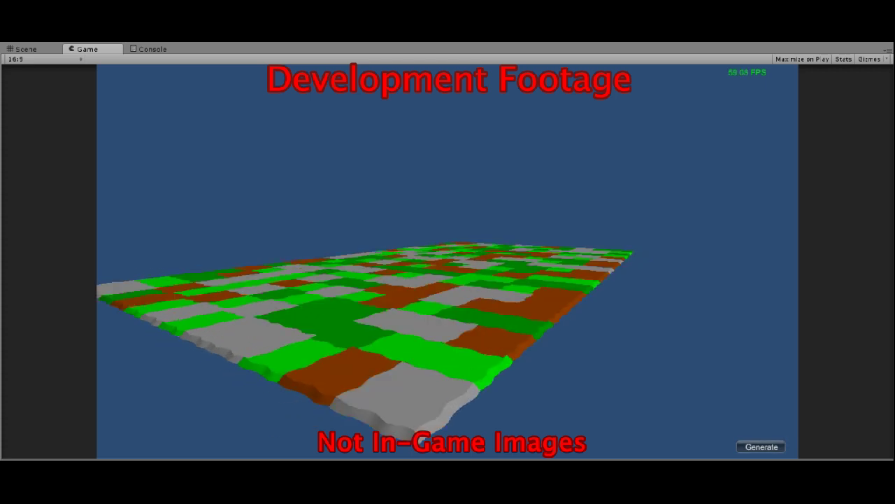
click(761, 447)
click(761, 446)
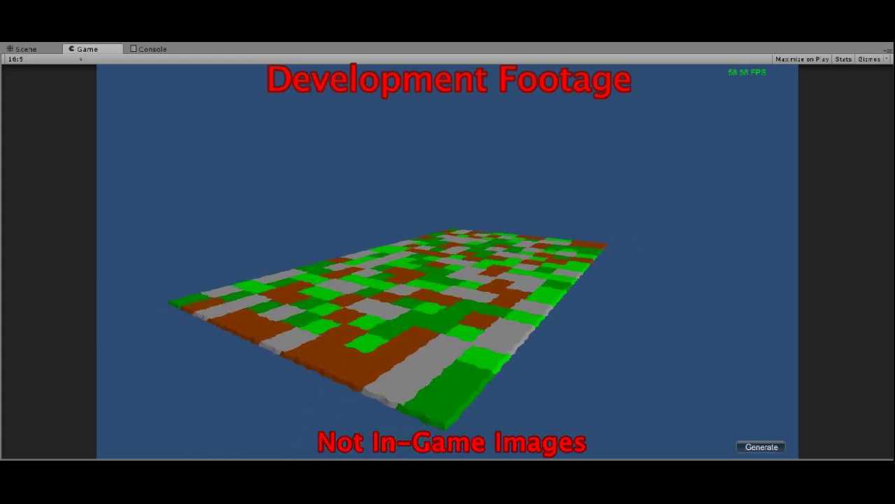
click(761, 446)
click(761, 446)
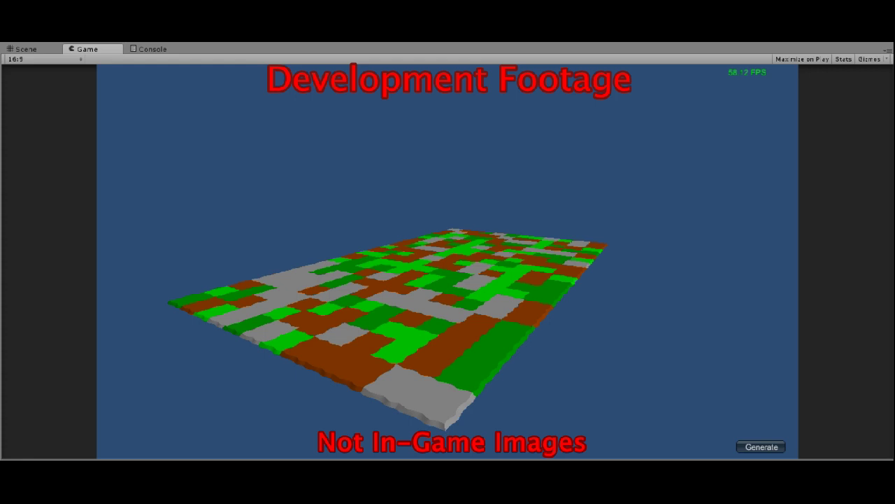
click(761, 446)
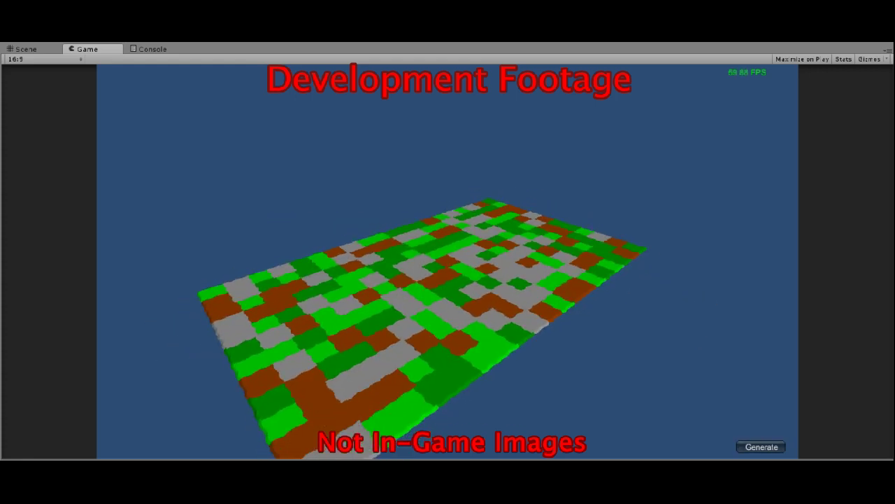
click(761, 446)
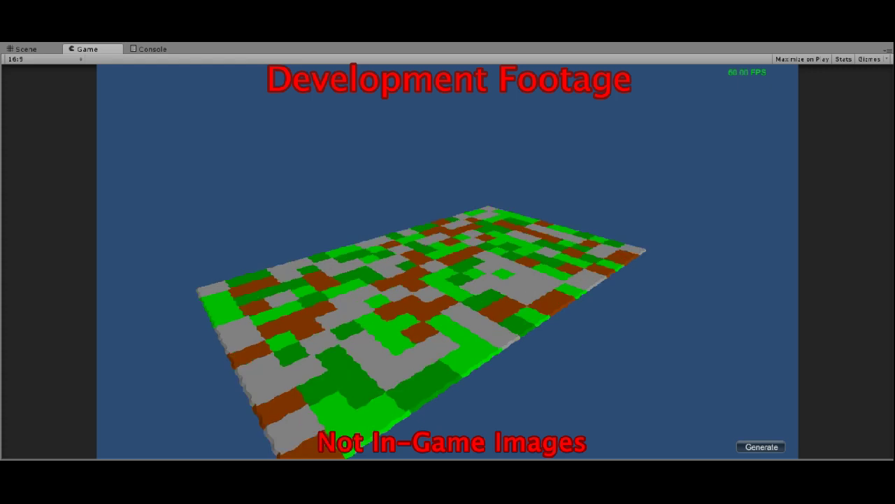
click(761, 446)
click(761, 446)
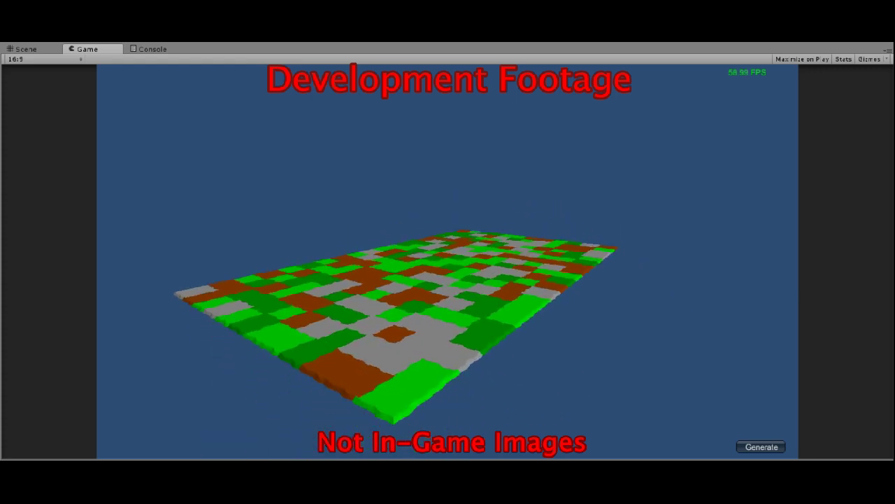
click(761, 447)
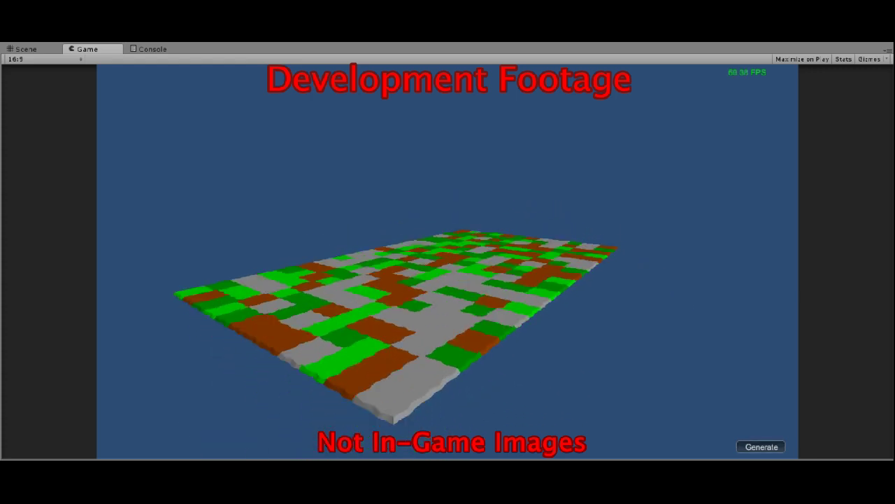
click(761, 446)
click(761, 447)
click(761, 446)
click(761, 446)
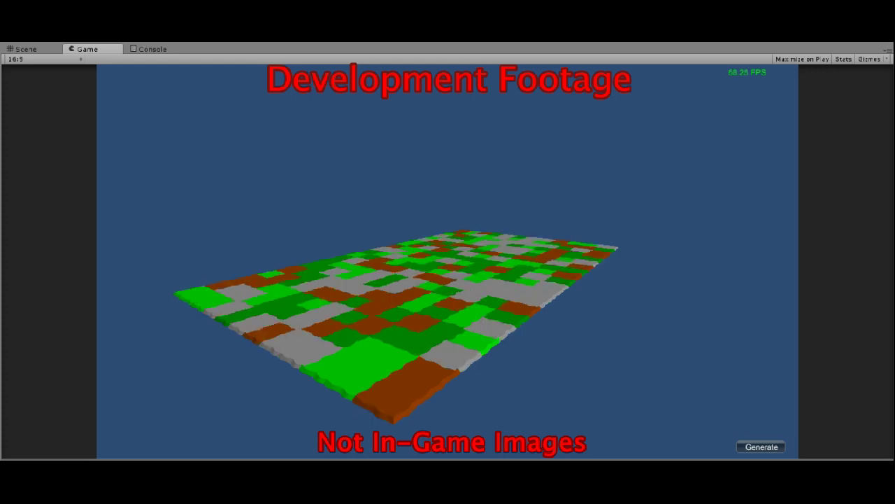